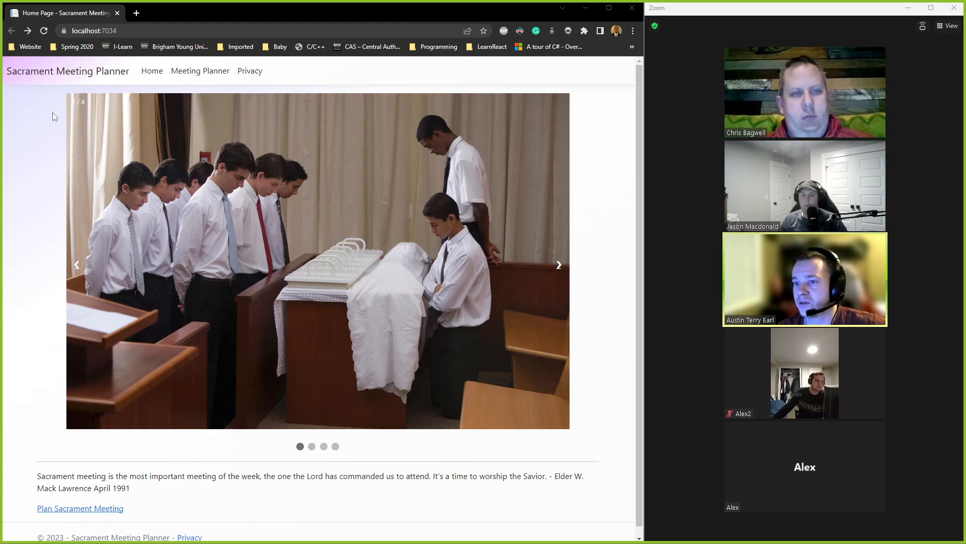
# Step: Advance the home page carousel to the second slide, showing the congregation singing from hymn books
pyautogui.click(556, 264)
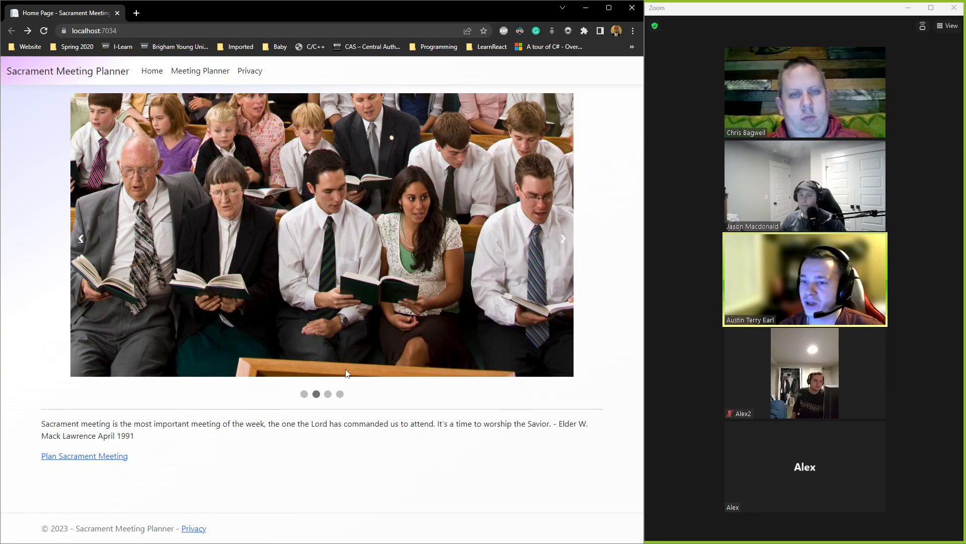
pyautogui.moveTo(134, 436); pyautogui.dragTo(42, 424)
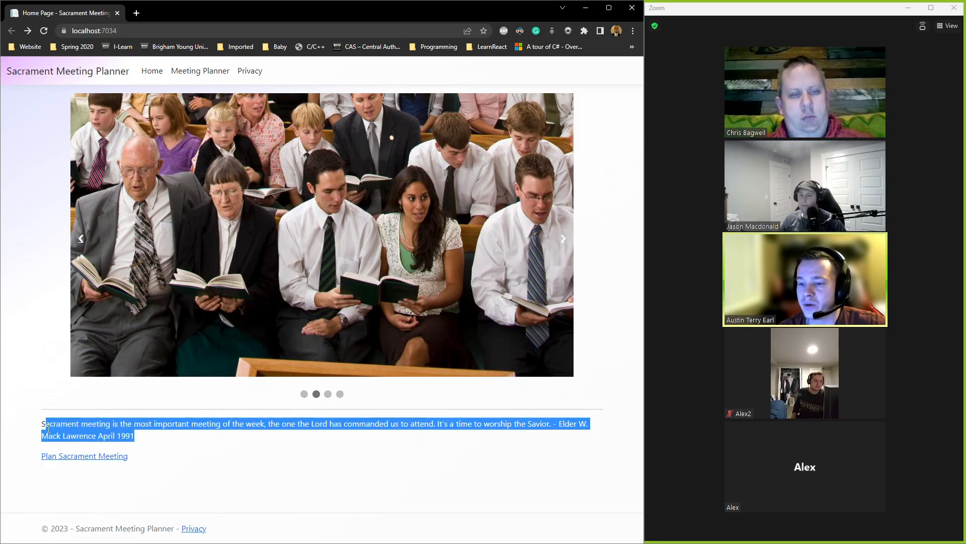
pyautogui.click(249, 433)
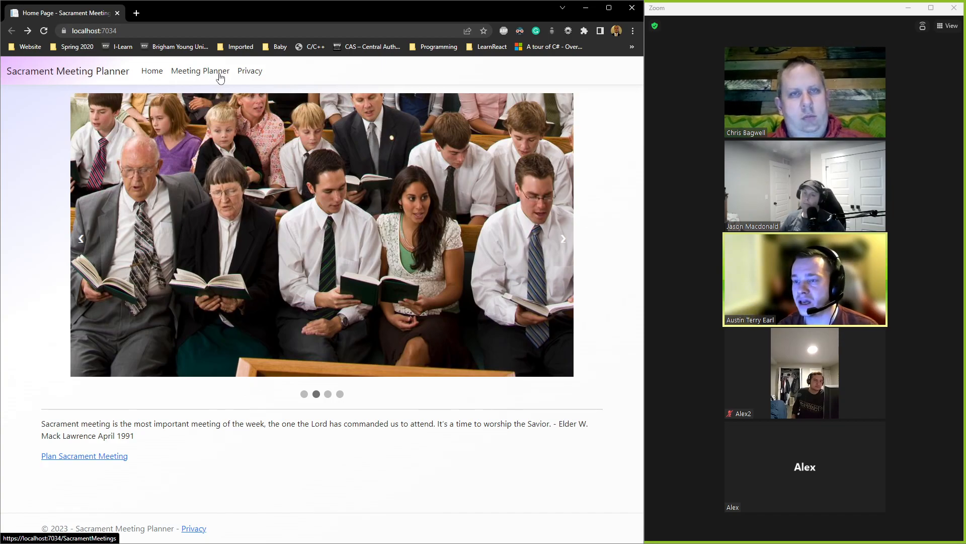
# Step: Open the Meeting Planner index listing the 3/26/2023 and 3/19/2023 meetings
pyautogui.click(220, 76)
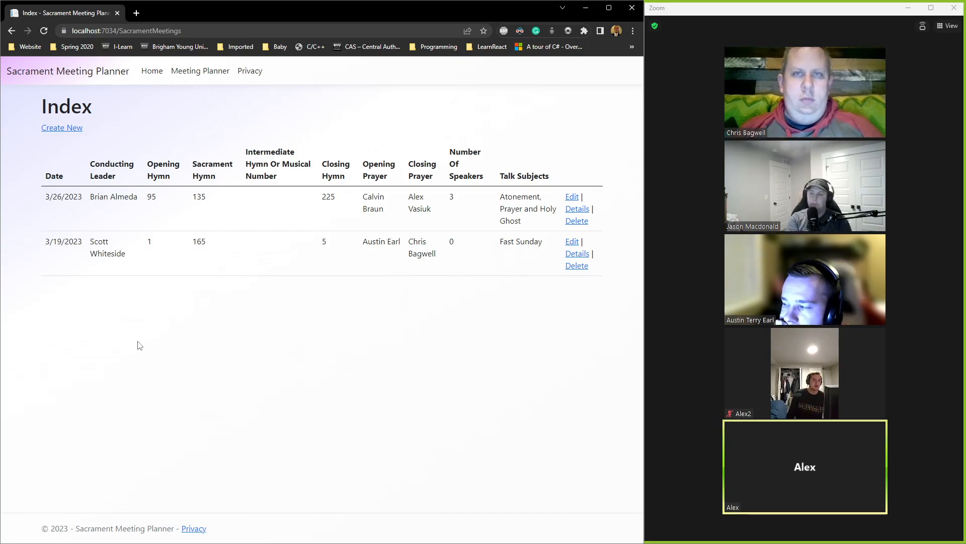
# Step: Start a new meeting dated 04/18/2023 with the bishop's name as conducting leader
pyautogui.click(57, 129)
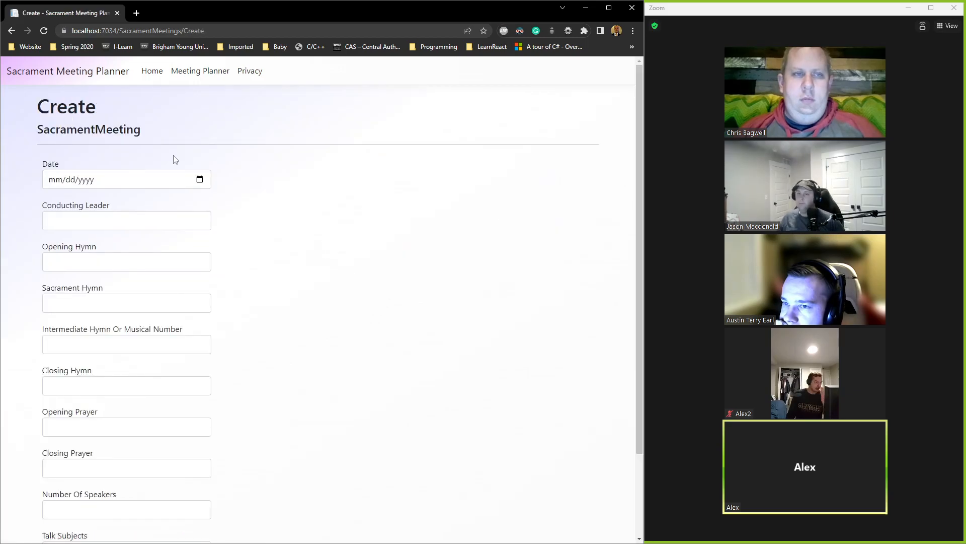
pyautogui.scroll(-2, 177, 159)
pyautogui.click(153, 77)
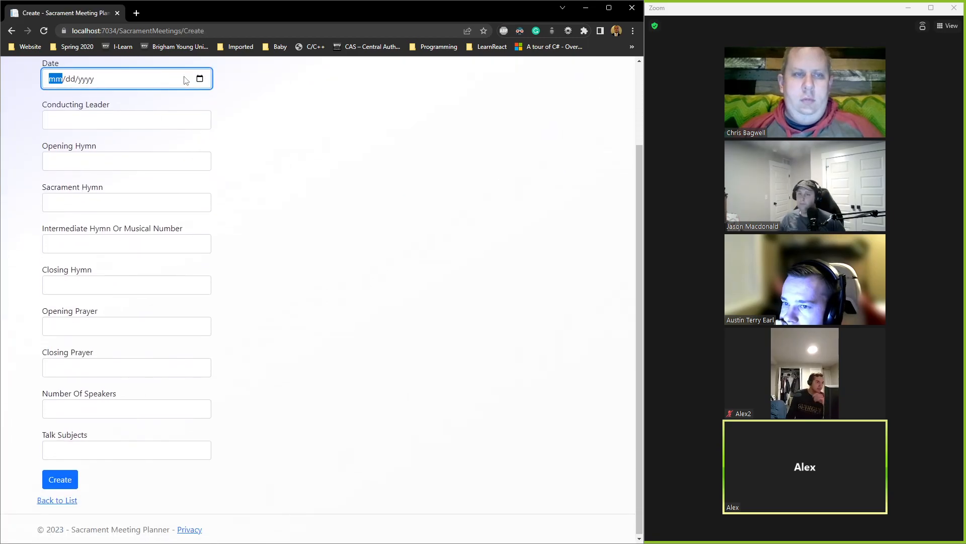
pyautogui.click(200, 78)
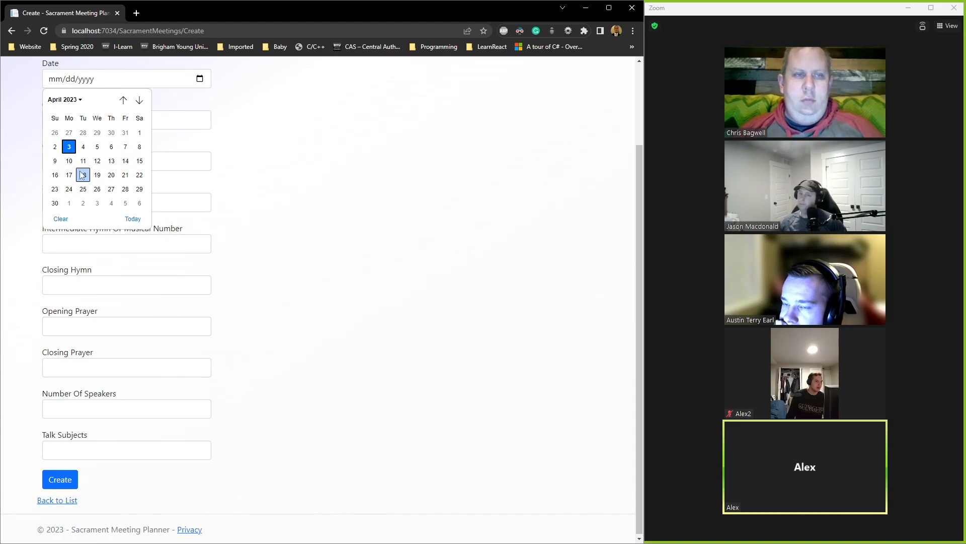
pyautogui.click(83, 175)
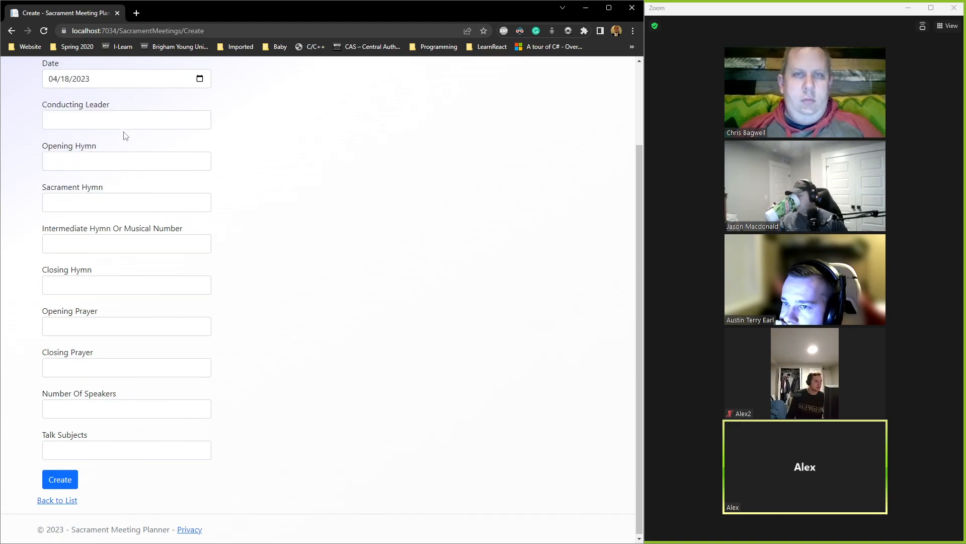
pyautogui.click(119, 116)
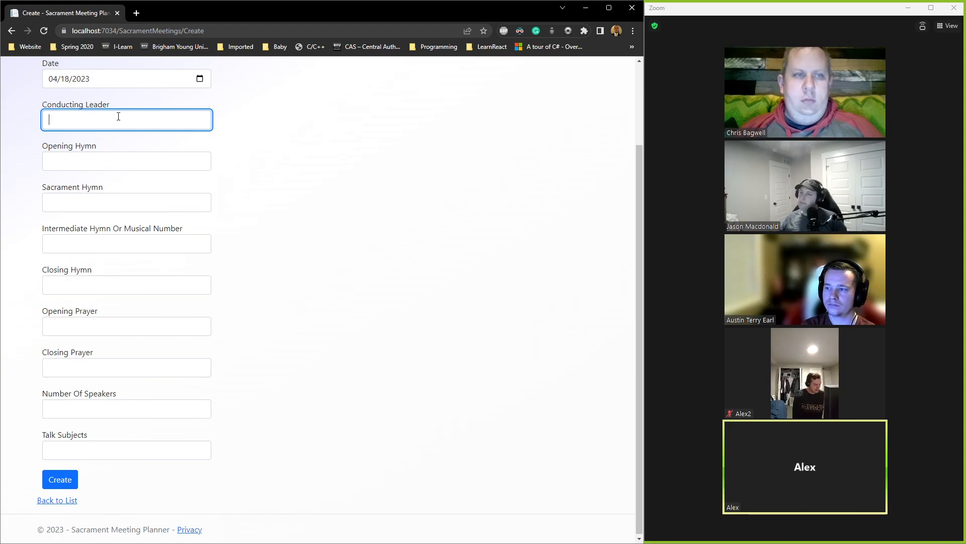
pyautogui.write('Bishop')
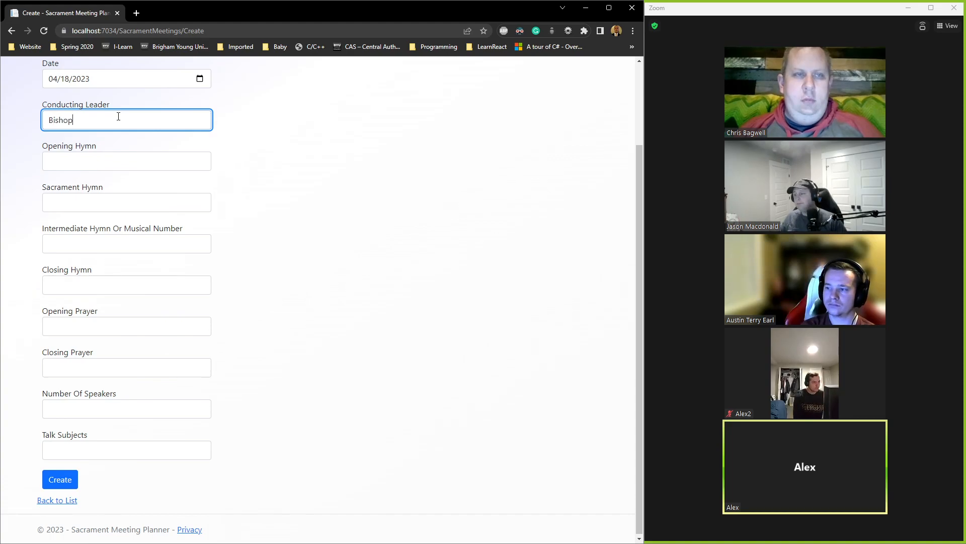
pyautogui.write(' K')
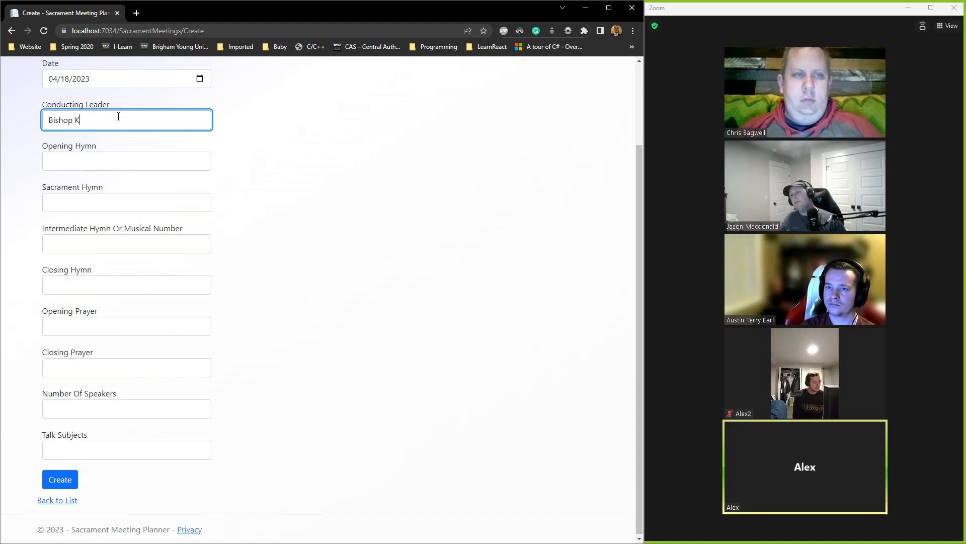
pyautogui.write('ibmball')
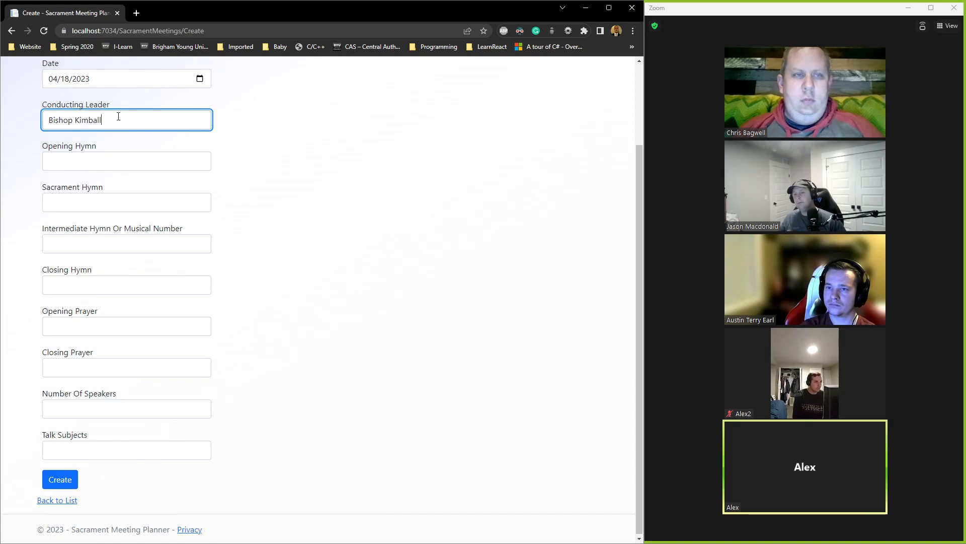
# Step: Move between the opening, sacrament and closing hymn fields, leaving them blank
pyautogui.click(109, 157)
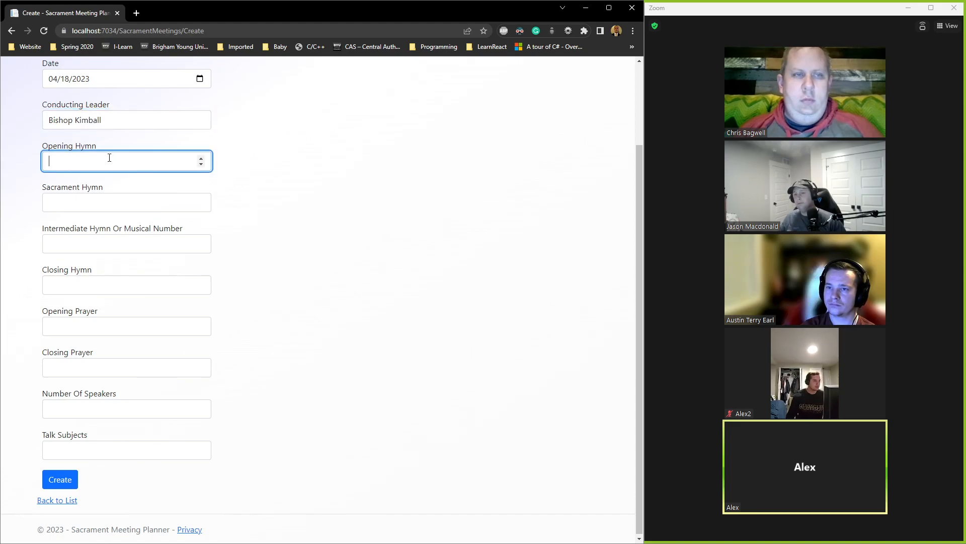
pyautogui.click(121, 202)
pyautogui.click(106, 158)
pyautogui.click(94, 199)
pyautogui.click(77, 280)
pyautogui.click(89, 156)
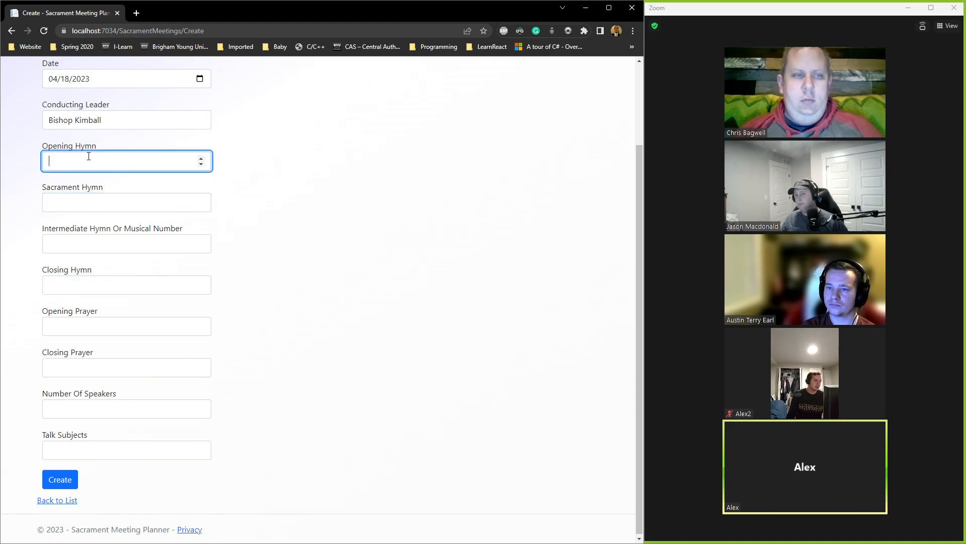
# Step: Enter -1 as the opening hymn, check the 1–341 range error, then clear it
pyautogui.write('-1')
pyautogui.click(266, 195)
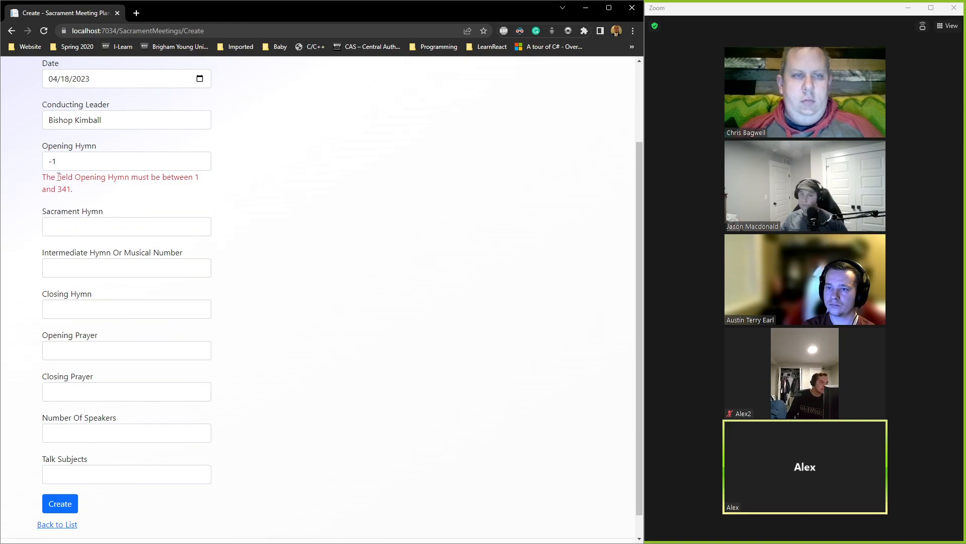
pyautogui.doubleClick(197, 177)
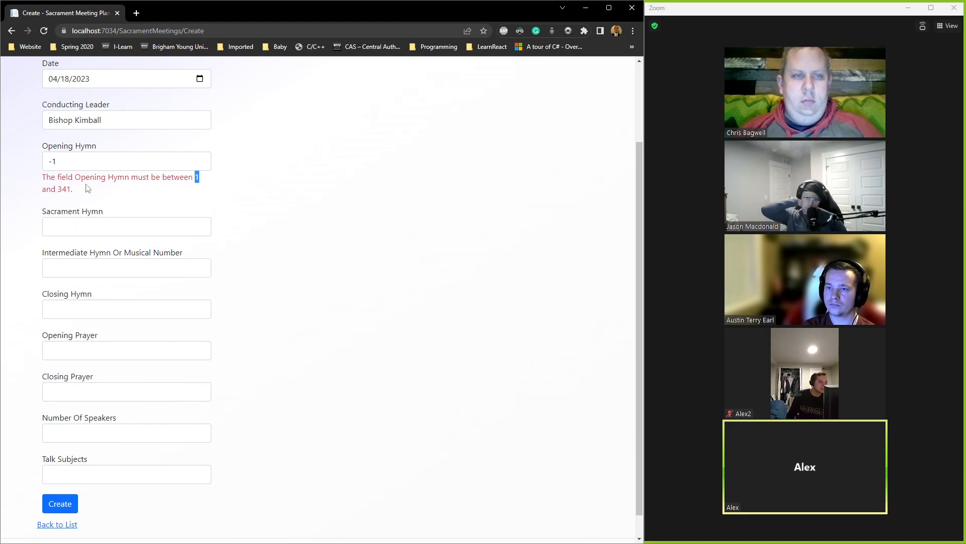
pyautogui.moveTo(62, 189); pyautogui.dragTo(74, 189)
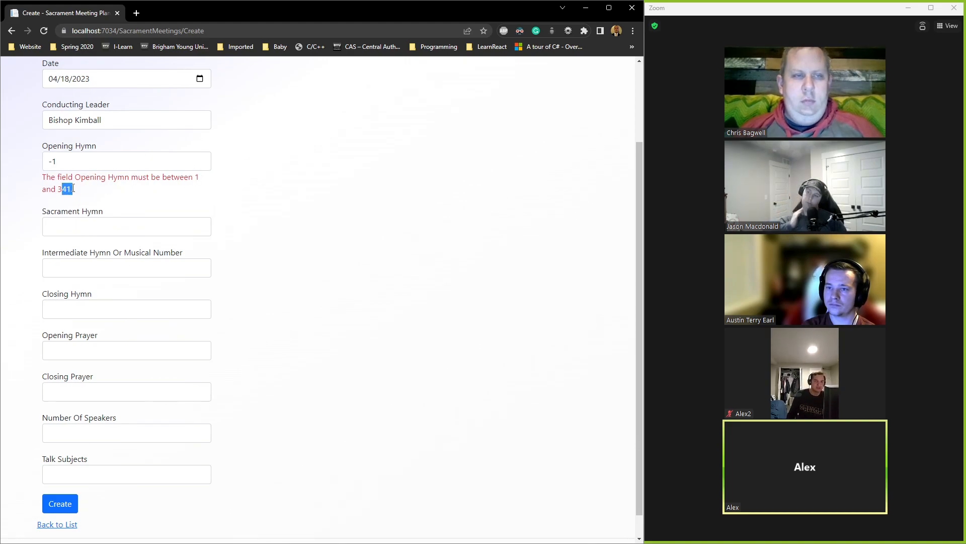
pyautogui.click(75, 163)
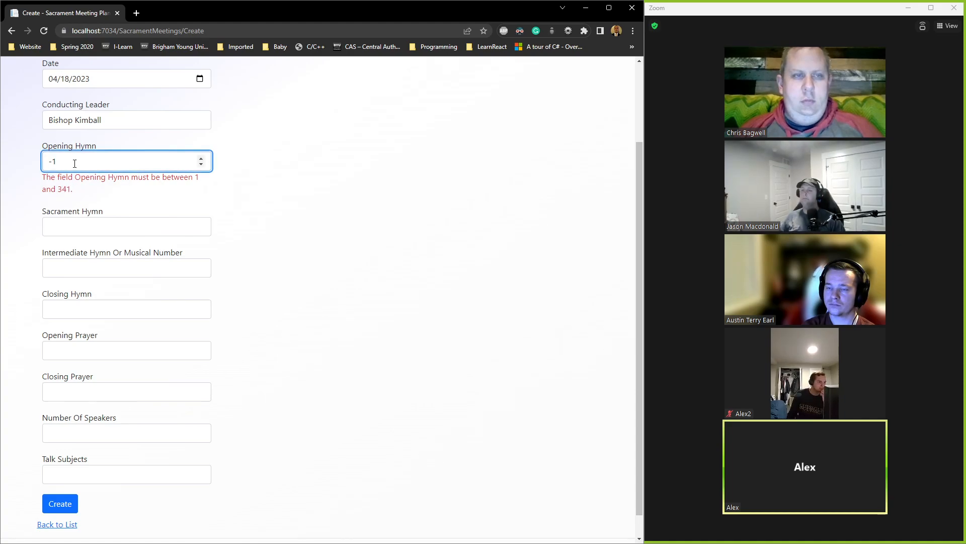
pyautogui.press('BackSpace')
pyautogui.press('BackSpace')
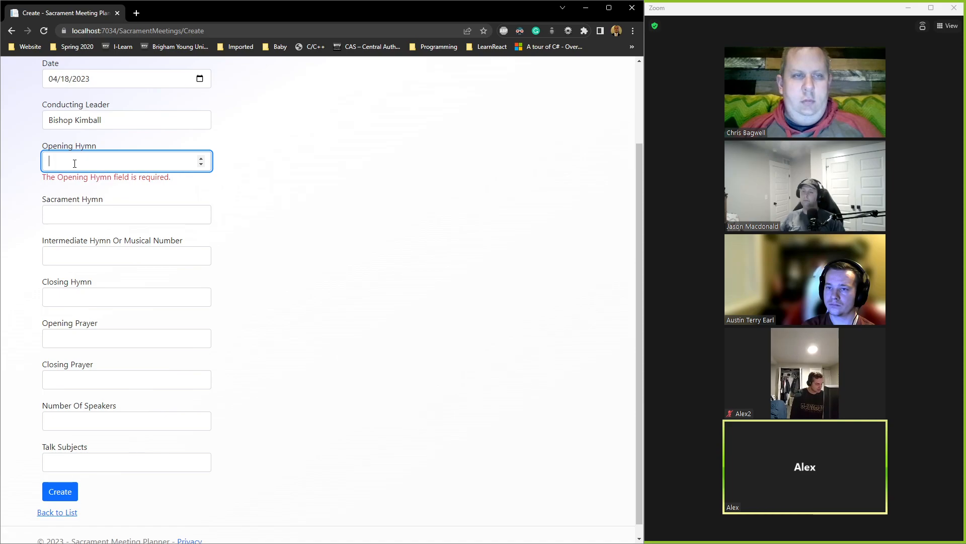
# Step: Set the hymns: opening 67, sacrament 132 and closing 238
pyautogui.write('67')
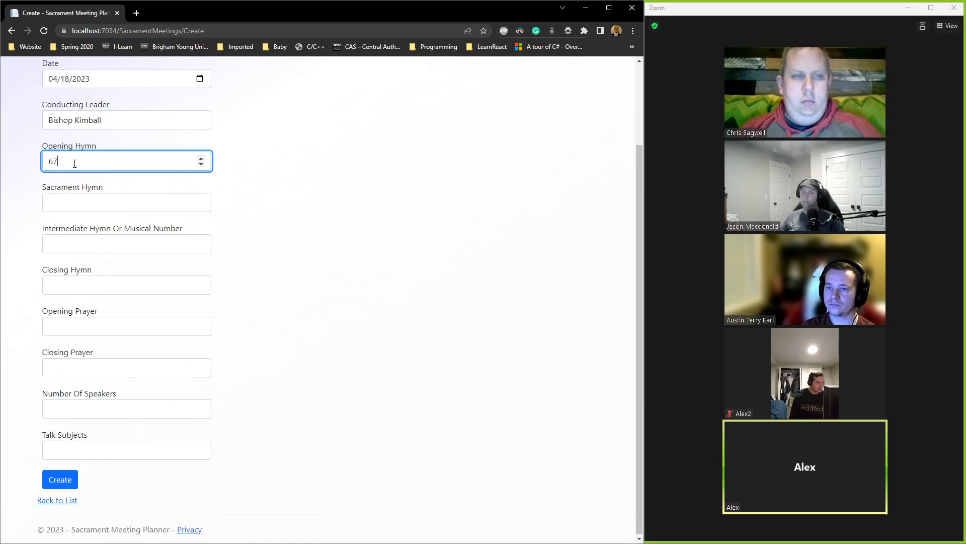
pyautogui.click(111, 202)
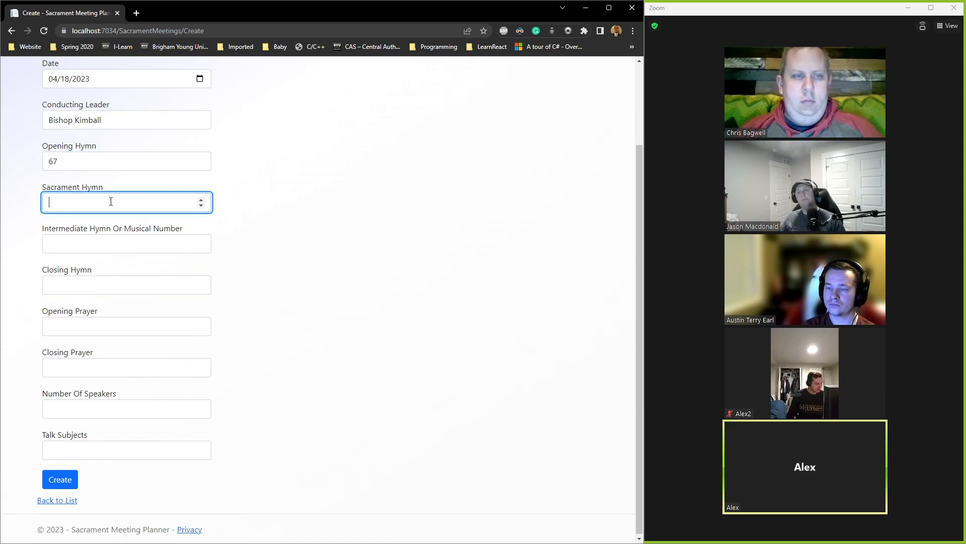
pyautogui.write('132')
pyautogui.click(87, 283)
pyautogui.write('215')
pyautogui.press('BackSpace')
pyautogui.press('BackSpace')
pyautogui.press('BackSpace')
pyautogui.write('238')
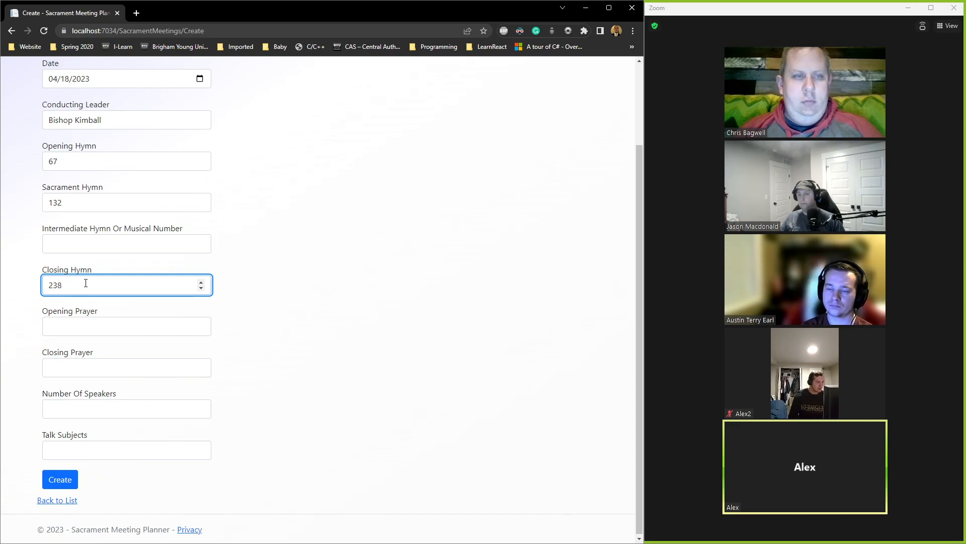
# Step: Enter 'Special Violin Performance' as the intermediate musical number
pyautogui.click(161, 245)
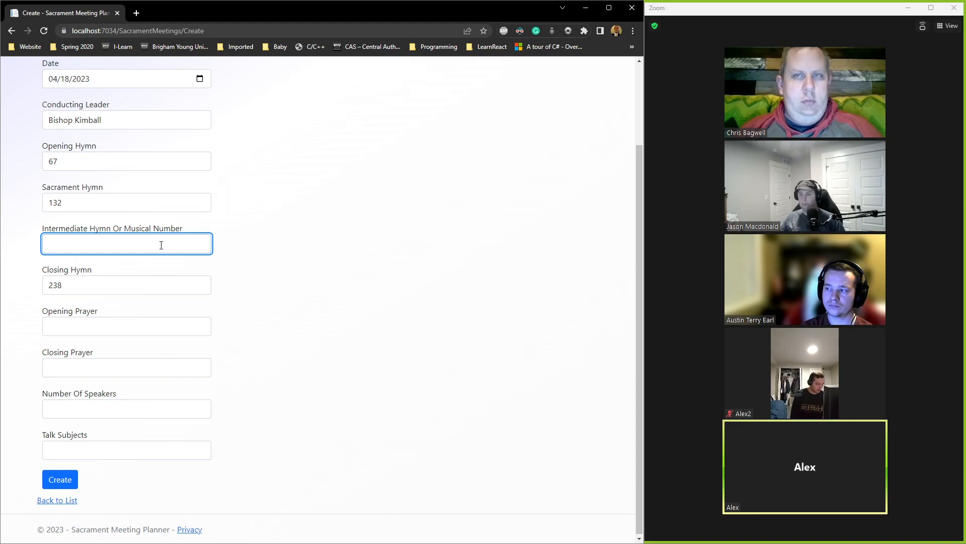
pyautogui.write('Mus')
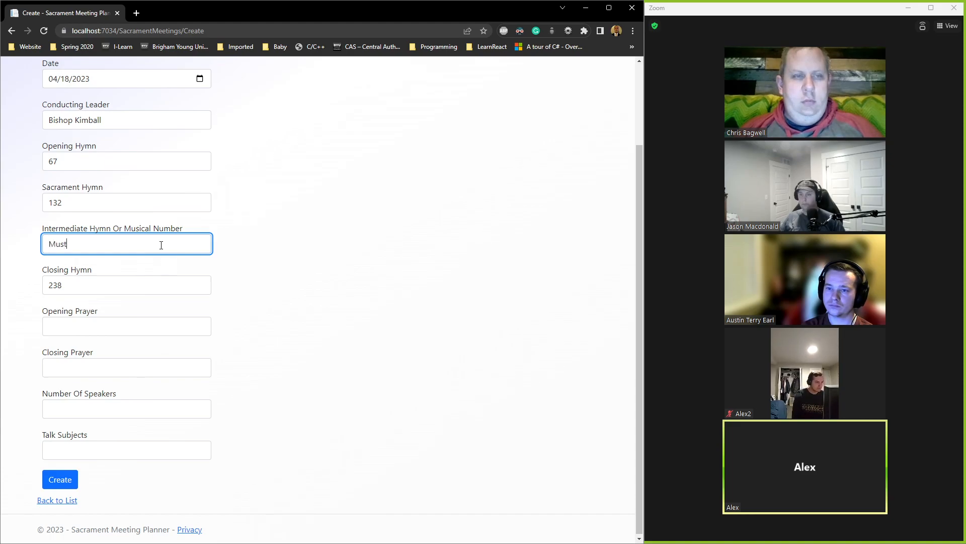
pyautogui.press('BackSpace')
pyautogui.write('Special Violin ')
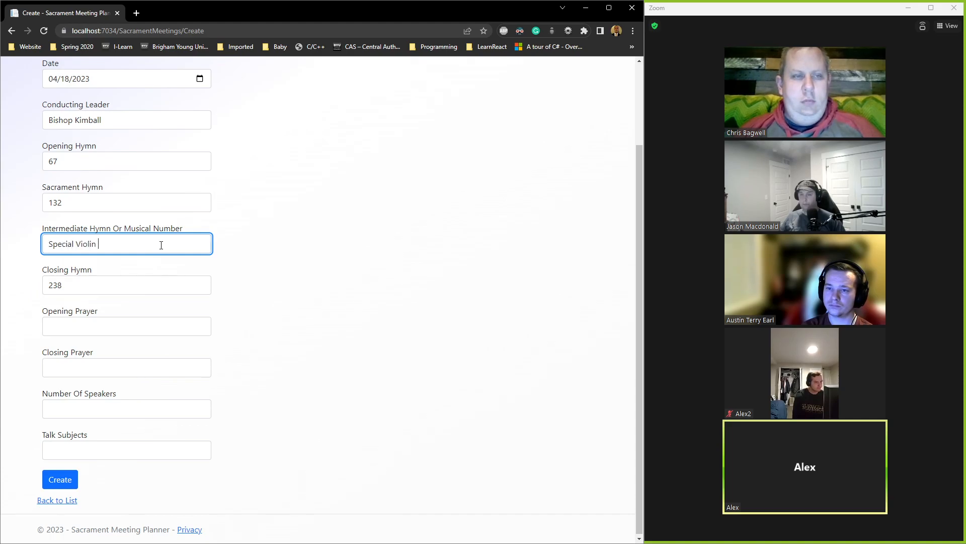
pyautogui.write('Performance')
pyautogui.click(249, 265)
pyautogui.click(153, 328)
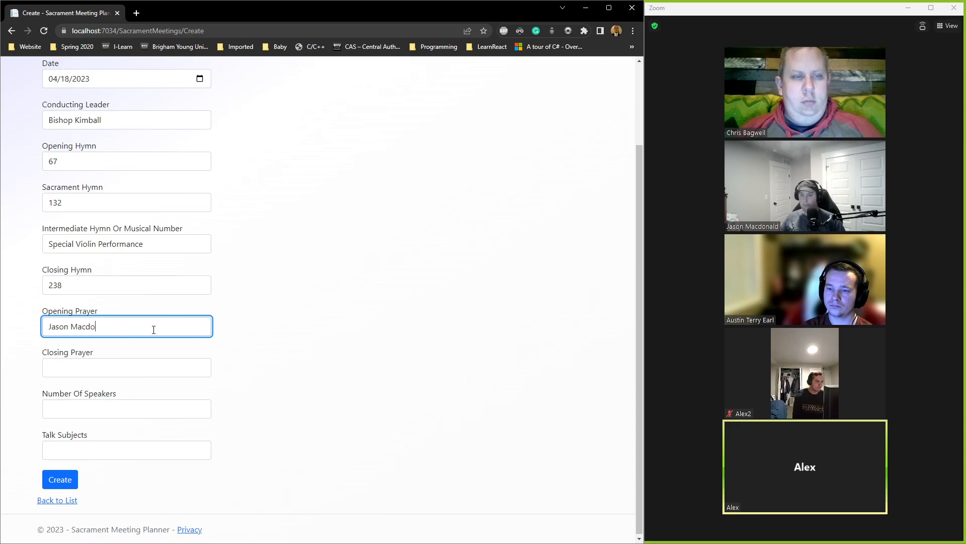
# Step: Enter the closing prayer's name, then set speakers to 4 after -1 is rejected
pyautogui.click(80, 366)
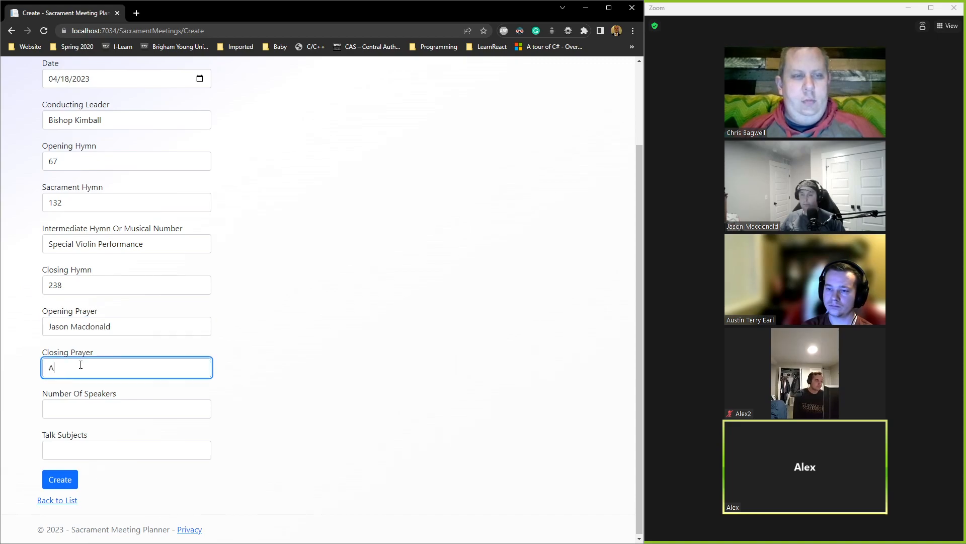
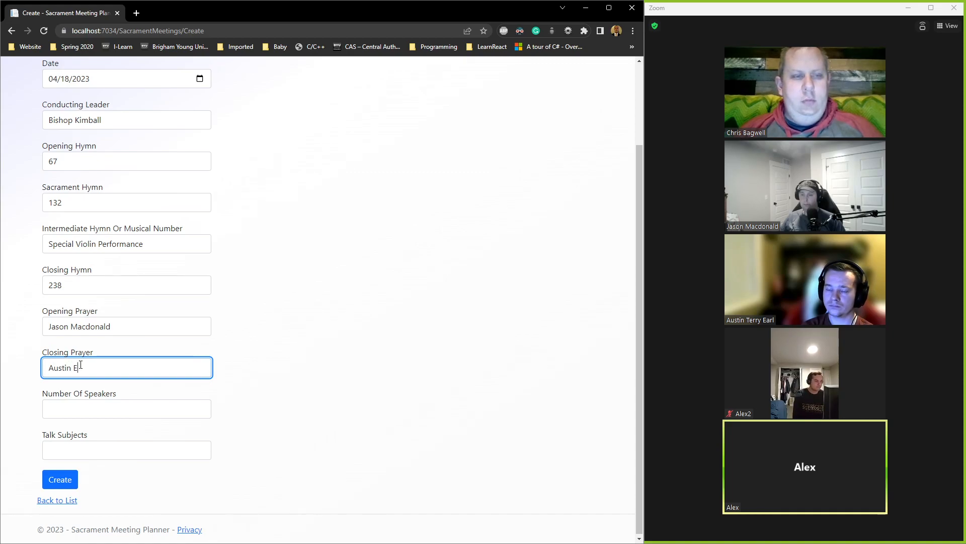
pyautogui.click(108, 407)
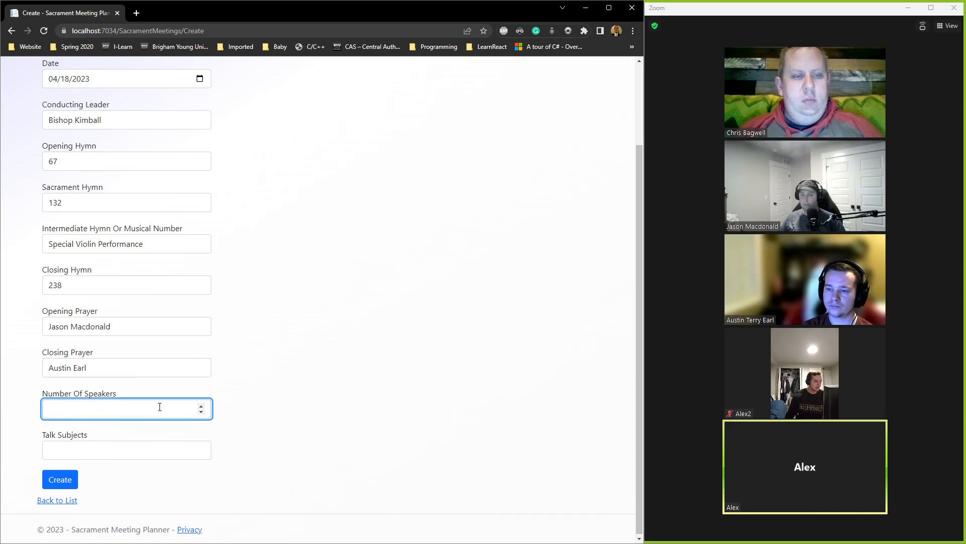
pyautogui.write('-1')
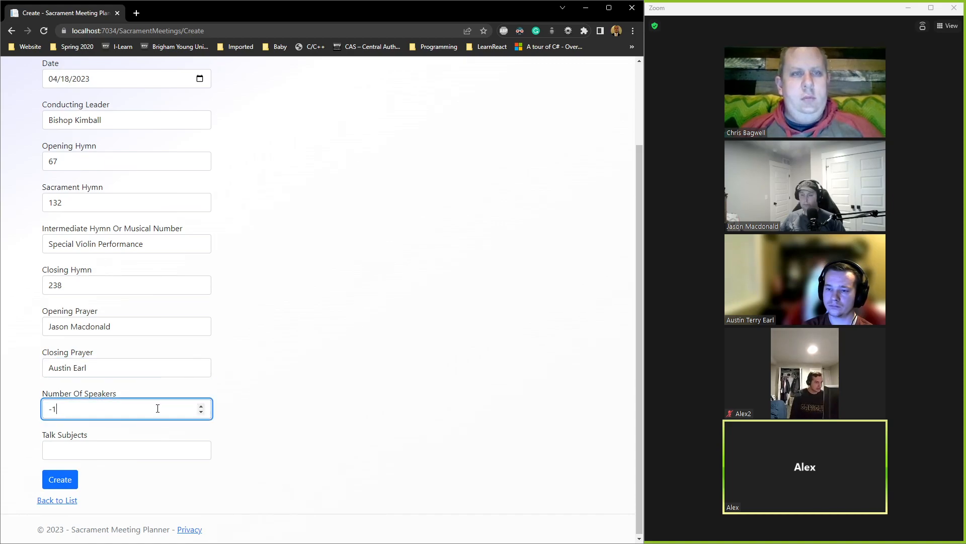
pyautogui.click(282, 380)
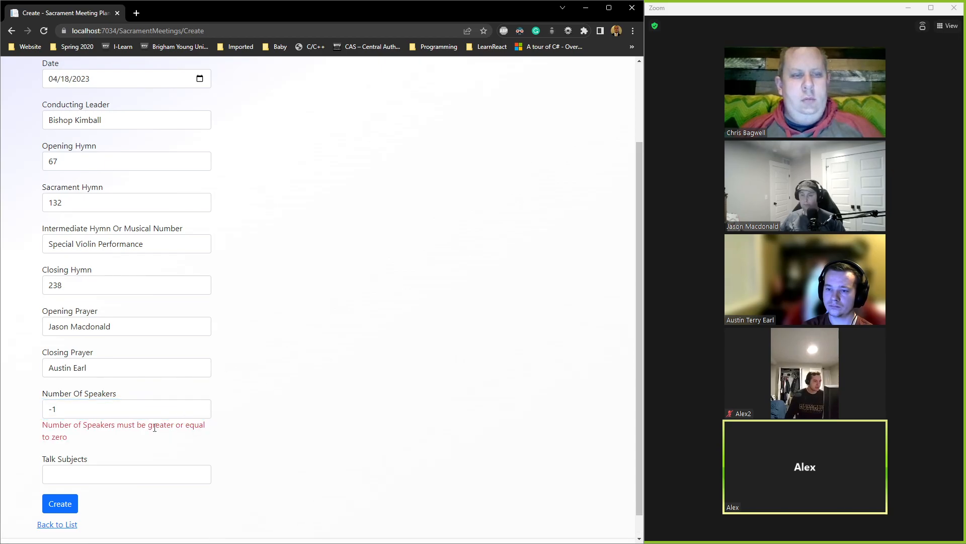
pyautogui.moveTo(54, 429); pyautogui.dragTo(159, 425)
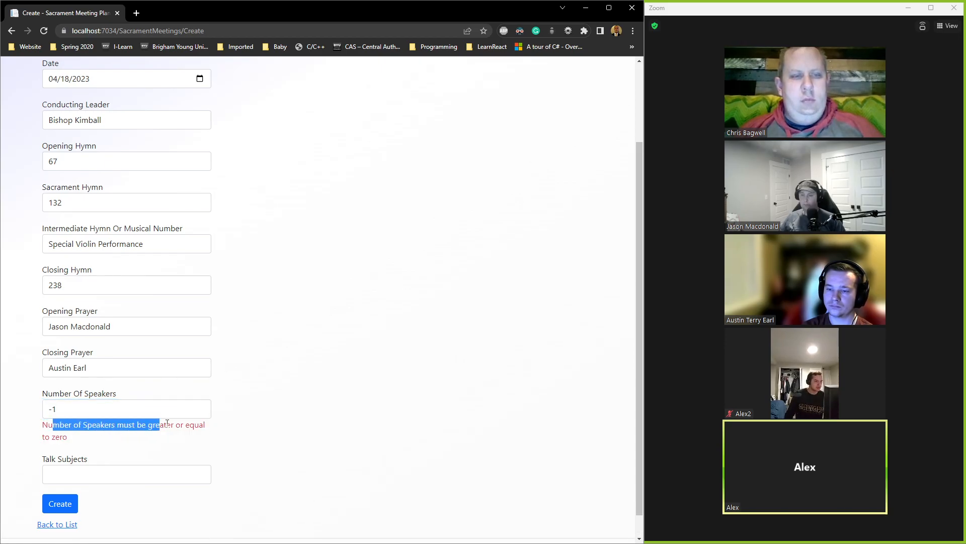
pyautogui.click(130, 409)
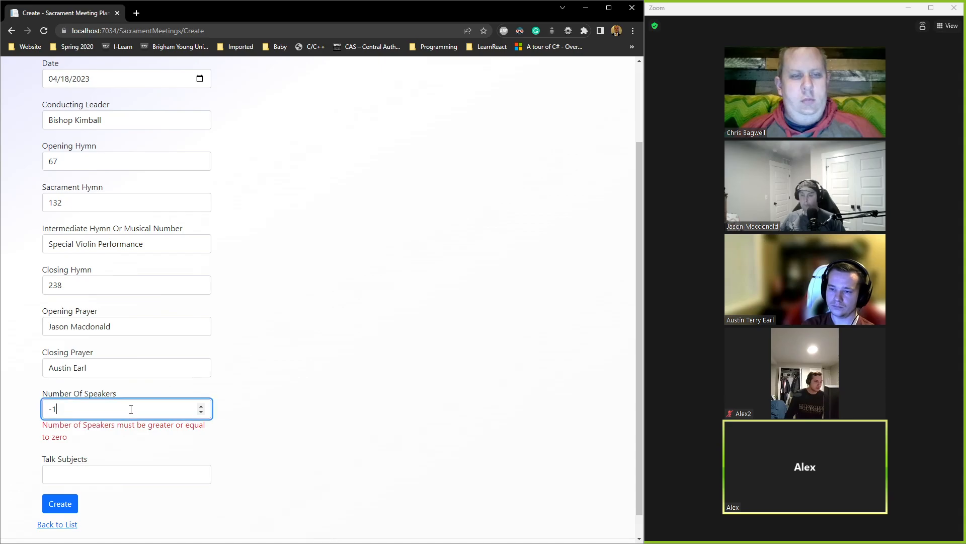
pyautogui.press('BackSpace')
pyautogui.press('BackSpace')
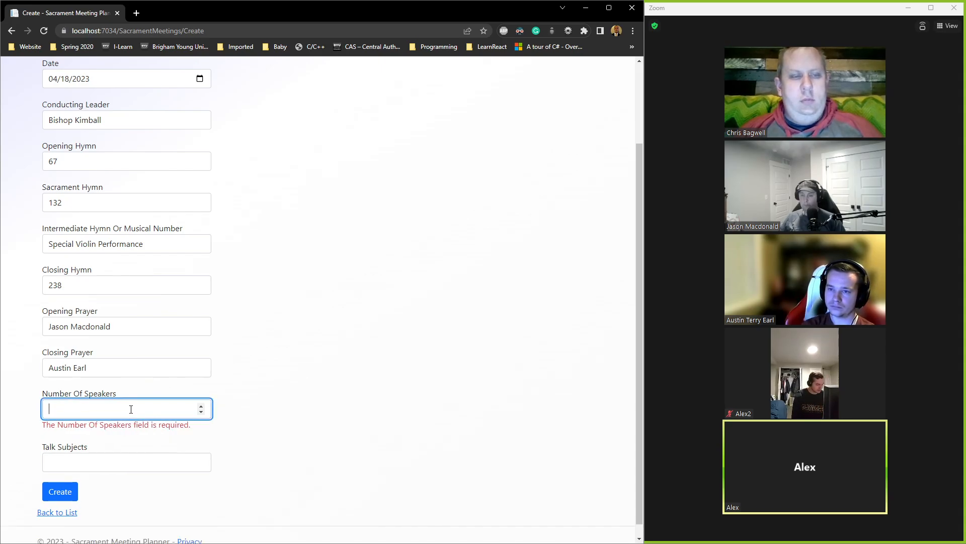
pyautogui.write('4')
pyautogui.click(352, 387)
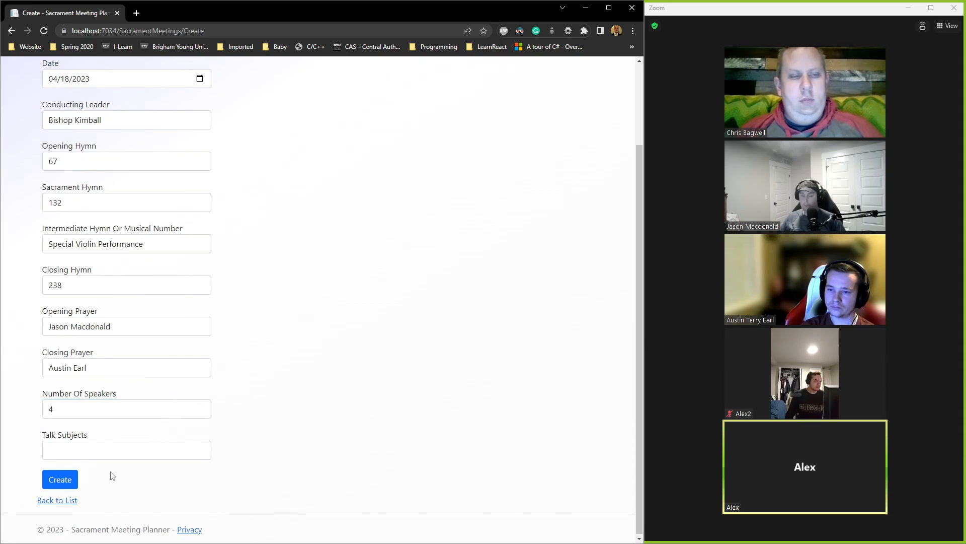
# Step: Trigger the talk-subjects required error, then enter 'Jesus Christ and GodHead'
pyautogui.click(73, 479)
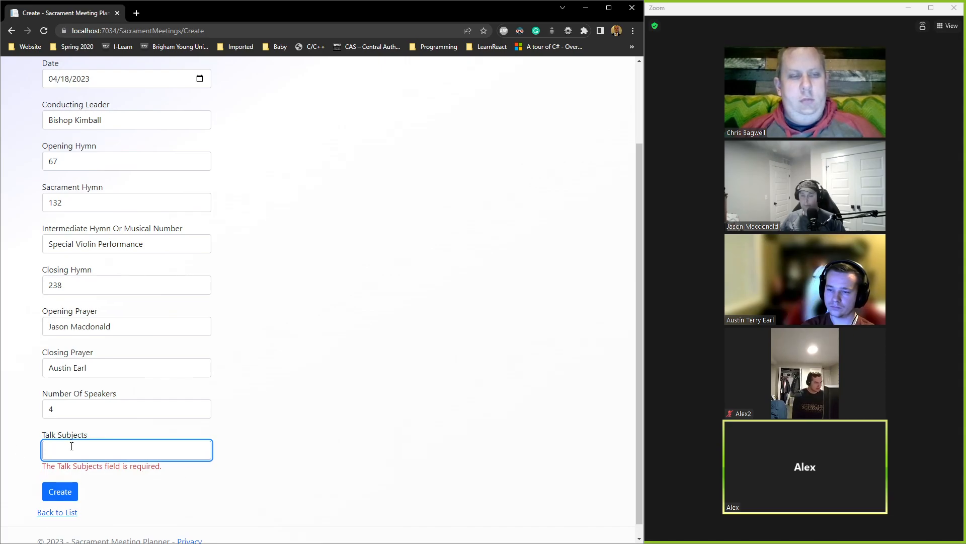
pyautogui.write('Aust')
pyautogui.press('BackSpace')
pyautogui.press('BackSpace')
pyautogui.write('Hol')
pyautogui.press('BackSpace')
pyautogui.press('BackSpace')
pyautogui.press('BackSpace')
pyautogui.write('Jesus C')
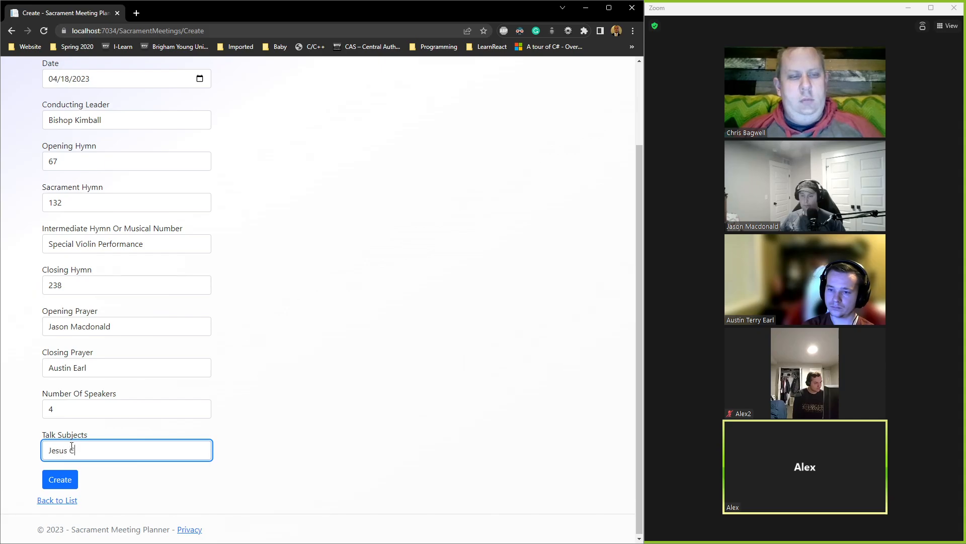
pyautogui.write('hrist and God Head')
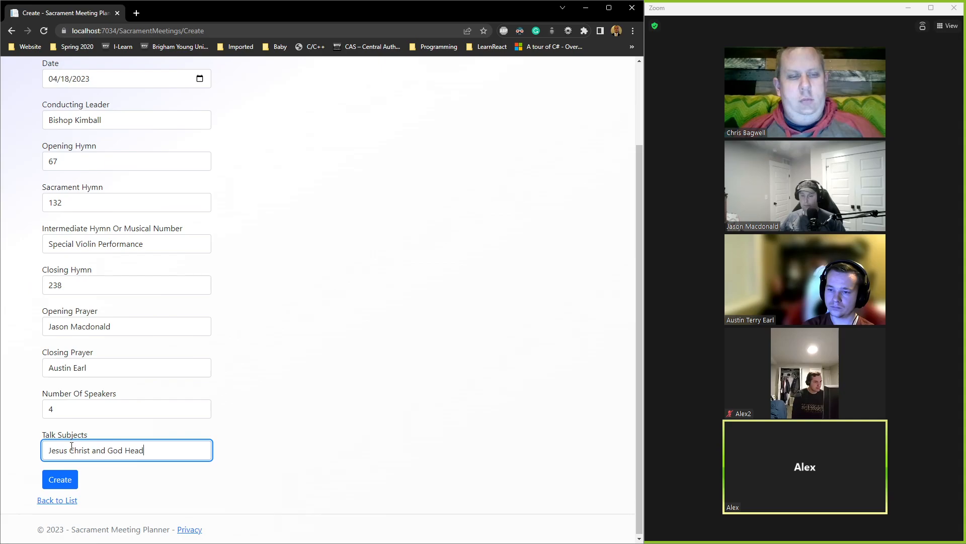
pyautogui.press('Right')
pyautogui.press('BackSpace')
# Step: Save the meeting and view the 4/18/2023 entry's details
pyautogui.click(62, 481)
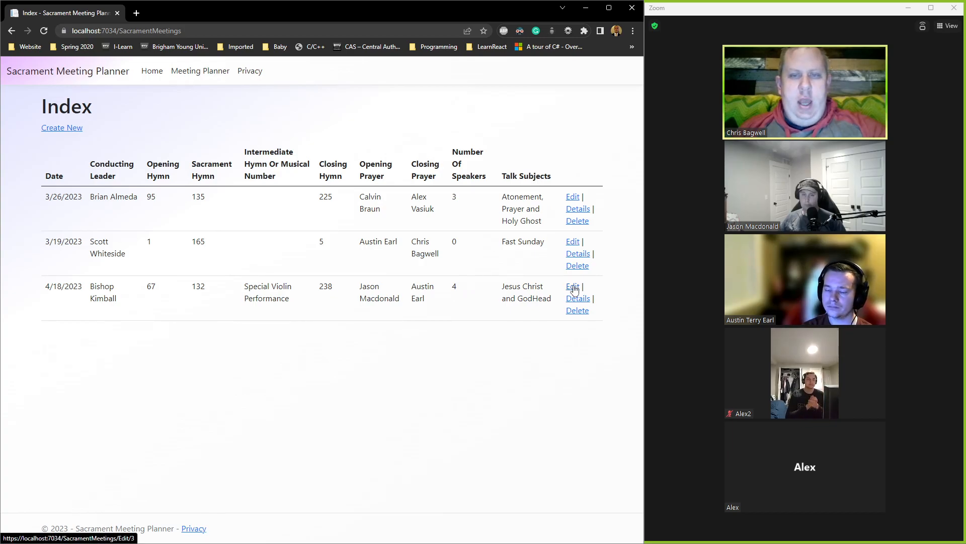
pyautogui.click(579, 298)
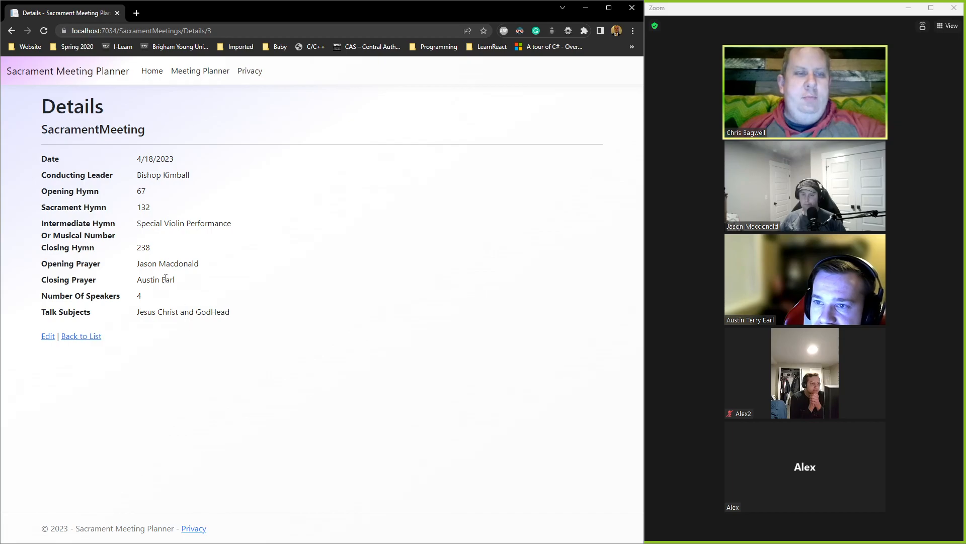
# Step: Edit the 4/18/2023 meeting, replacing Violin with Piano in the musical number
pyautogui.click(48, 336)
pyautogui.scroll(-1, 198, 213)
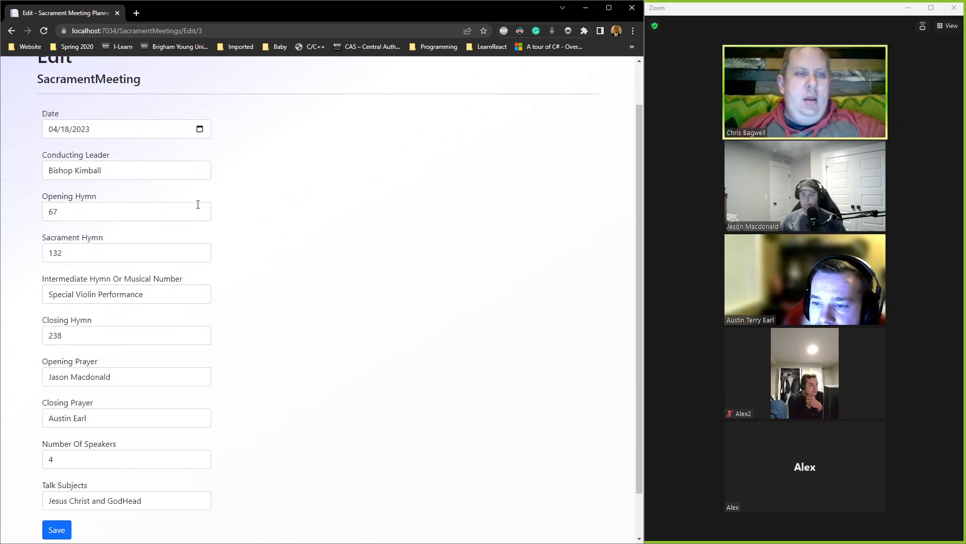
pyautogui.scroll(-1, 101, 204)
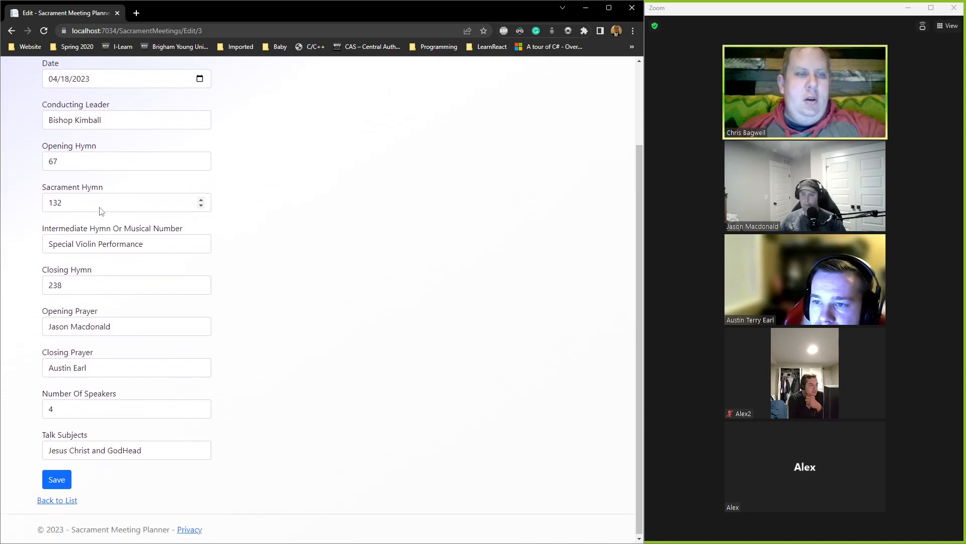
pyautogui.doubleClick(90, 242)
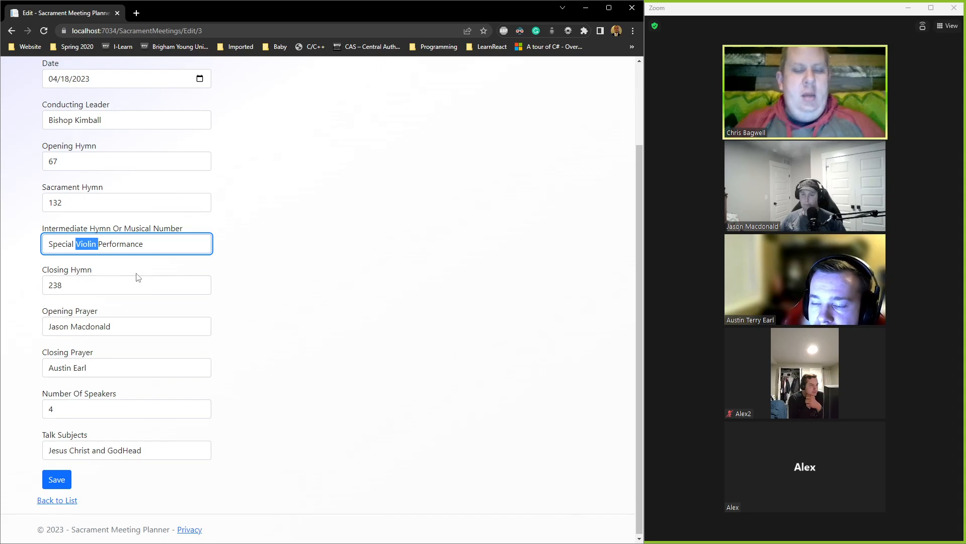
pyautogui.press('BackSpace')
pyautogui.press('BackSpace')
pyautogui.write('Piano')
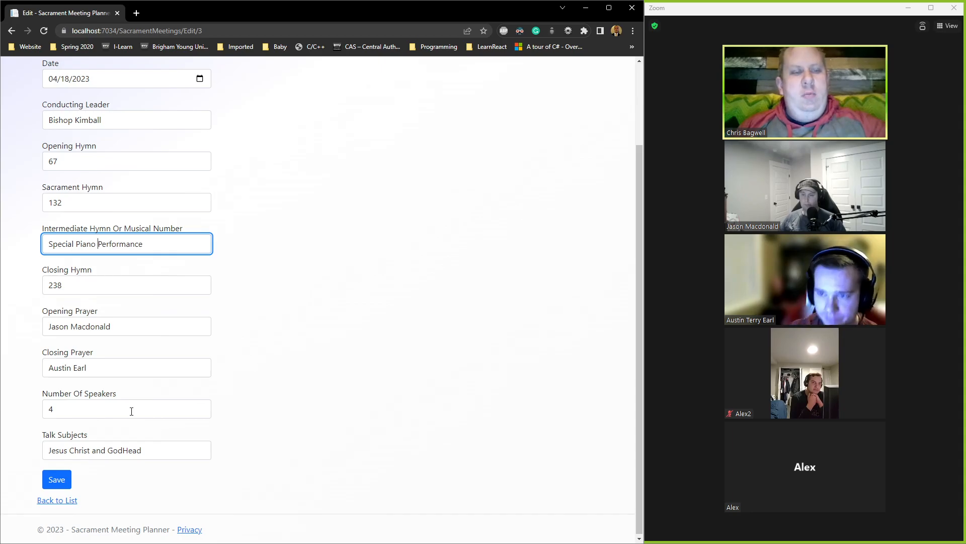
# Step: Save the Special Piano Performance edit, then delete the 4/18/2023 meeting
pyautogui.click(57, 482)
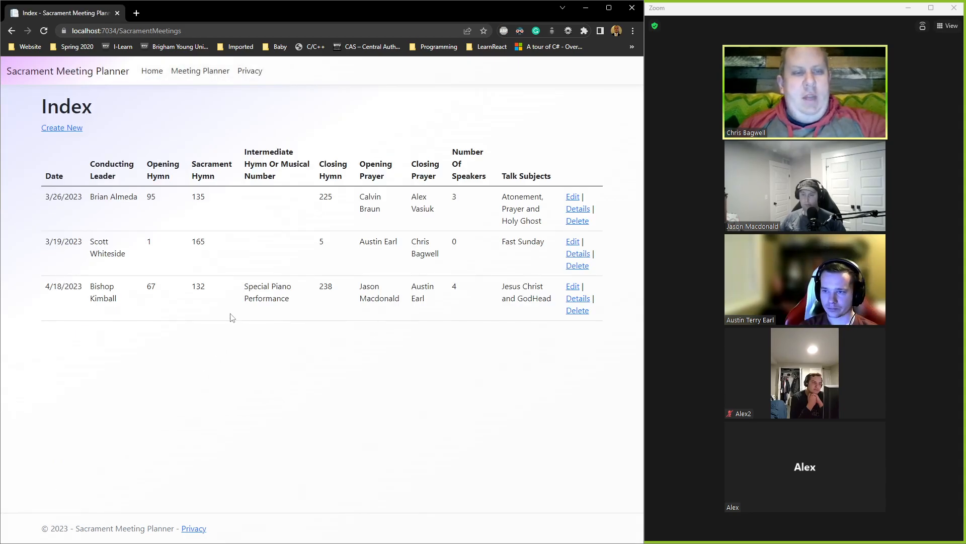
pyautogui.moveTo(269, 285); pyautogui.dragTo(286, 287)
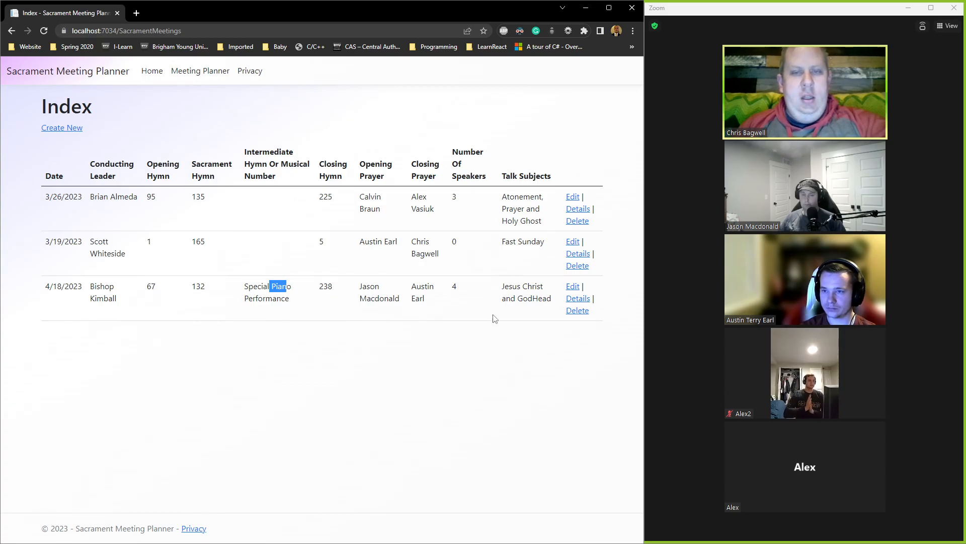
pyautogui.click(577, 310)
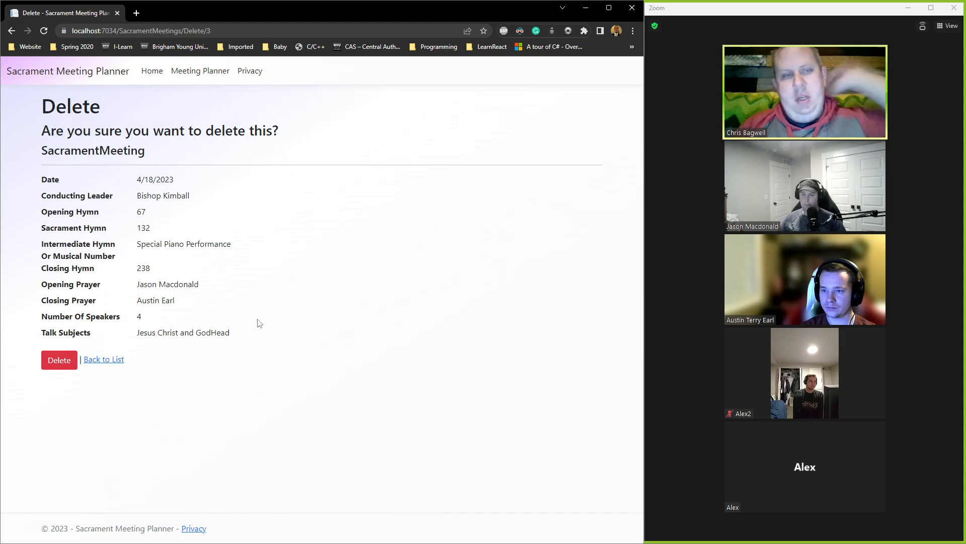
pyautogui.click(59, 360)
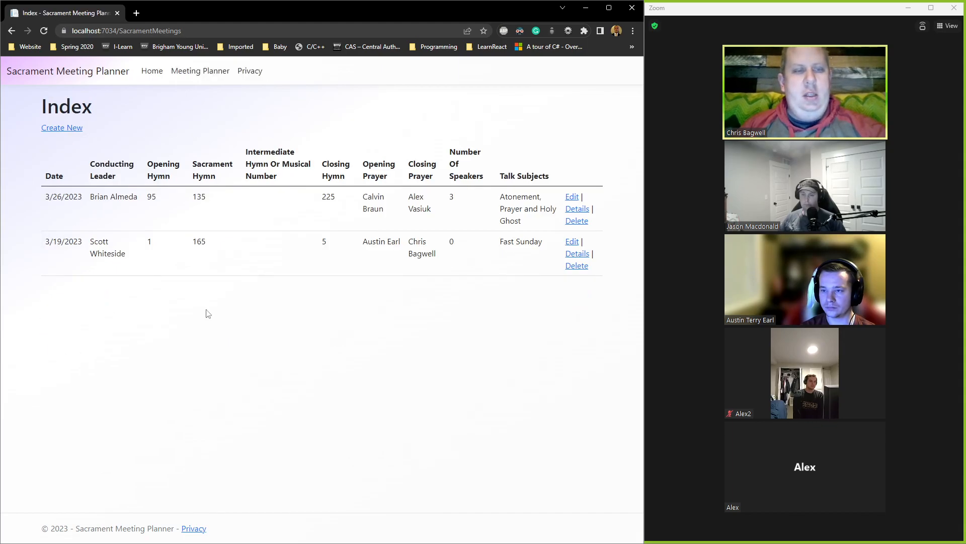